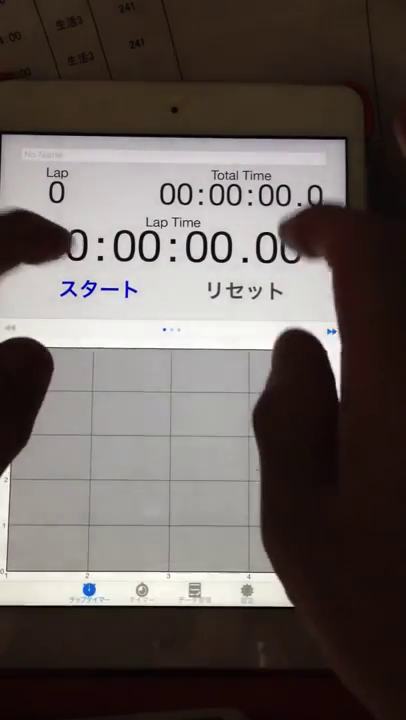
- Start the timer, tap ラップ rapidly for 34 laps, and stop at 7.3 seconds
{"action": "left_click", "coordinate": [99, 289]}
{"action": "left_click", "coordinate": [243, 285]}
{"action": "left_click", "coordinate": [243, 285]}
{"action": "left_click", "coordinate": [243, 285]}
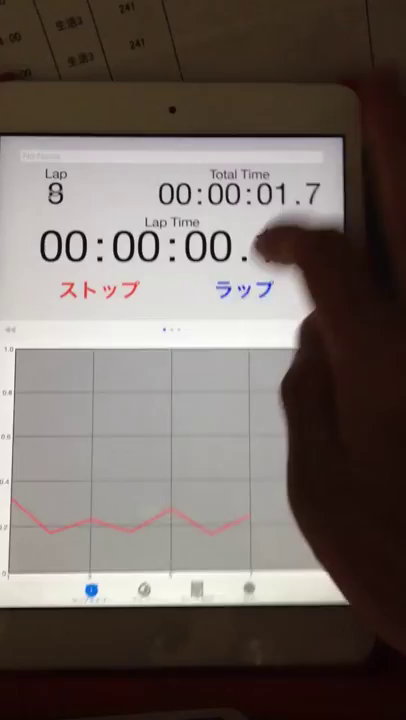
{"action": "left_click", "coordinate": [243, 289]}
{"action": "left_click", "coordinate": [243, 289]}
{"action": "left_click", "coordinate": [243, 289]}
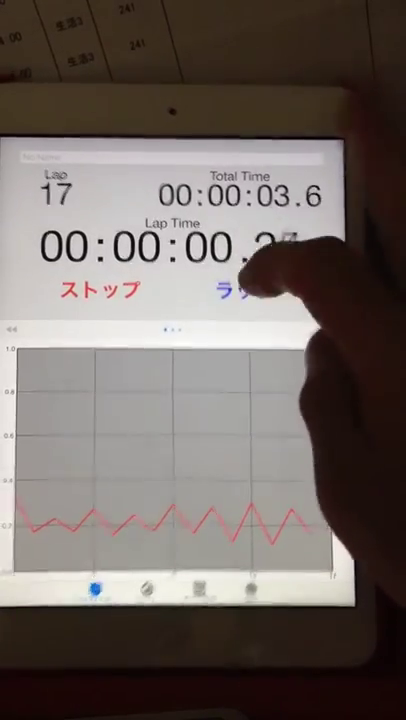
{"action": "left_click", "coordinate": [243, 289]}
{"action": "left_click", "coordinate": [243, 289]}
{"action": "left_click", "coordinate": [243, 289]}
{"action": "left_click", "coordinate": [243, 289]}
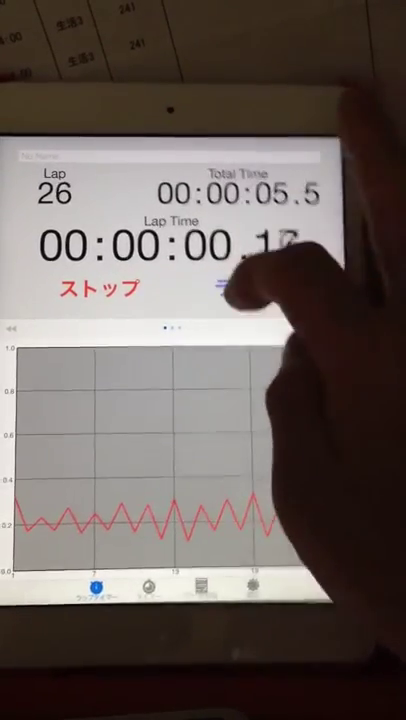
{"action": "left_click", "coordinate": [243, 289]}
{"action": "left_click", "coordinate": [243, 289]}
{"action": "left_click", "coordinate": [243, 289]}
{"action": "left_click", "coordinate": [99, 289]}
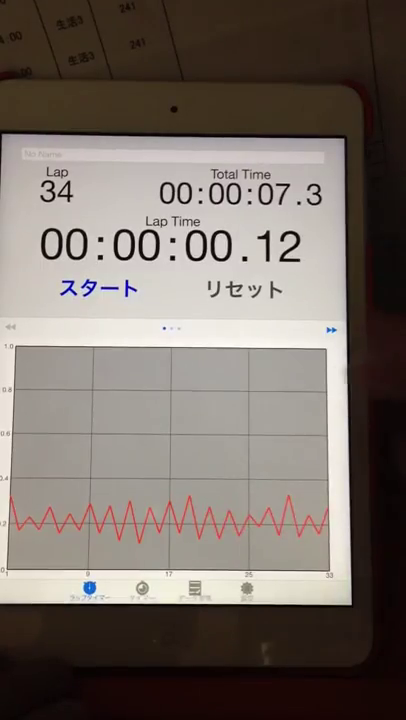
- Swipe the lower graph panel left to show the lap list with Laps 28 to 17
{"action": "left_click_drag", "start_coordinate": [250, 450], "coordinate": [100, 450]}
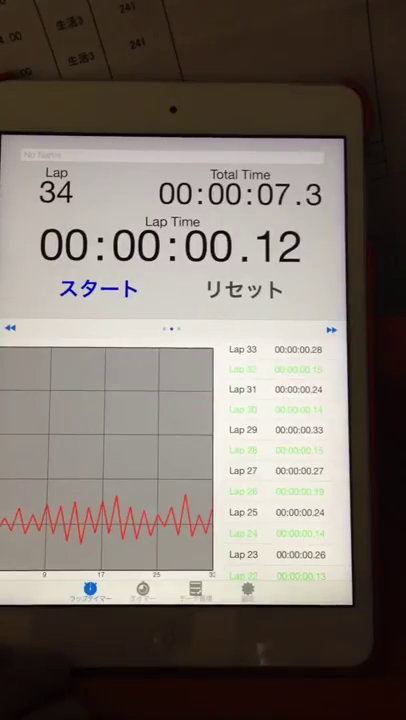
{"action": "mouse_move", "coordinate": [300, 540]}
{"action": "left_mouse_down"}
{"action": "mouse_move", "coordinate": [300, 440]}
{"action": "mouse_move", "coordinate": [300, 445]}
{"action": "left_mouse_up"}
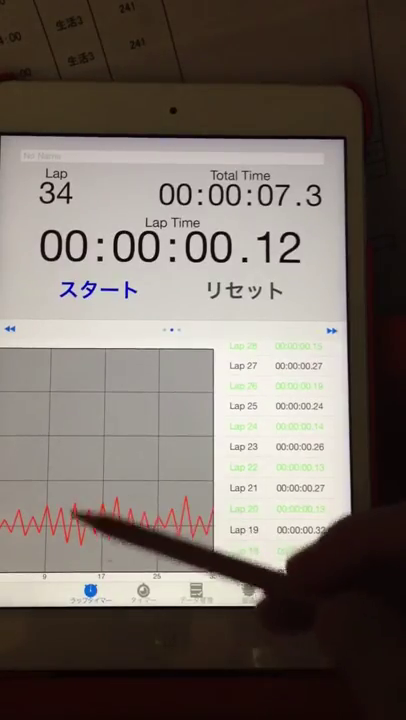
{"action": "scroll", "coordinate": [280, 460], "scroll_direction": "down", "scroll_amount": 8}
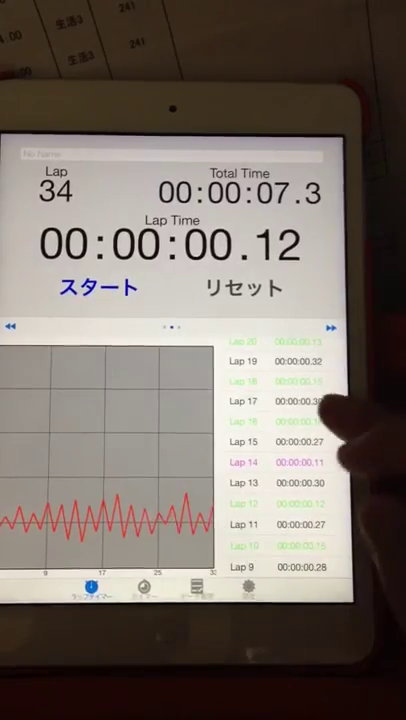
{"action": "scroll", "coordinate": [290, 450], "scroll_direction": "up", "scroll_amount": 5}
{"action": "scroll", "coordinate": [290, 450], "scroll_direction": "up", "scroll_amount": 4}
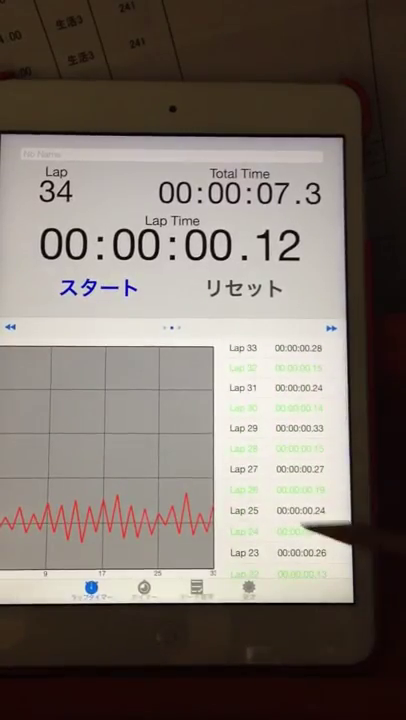